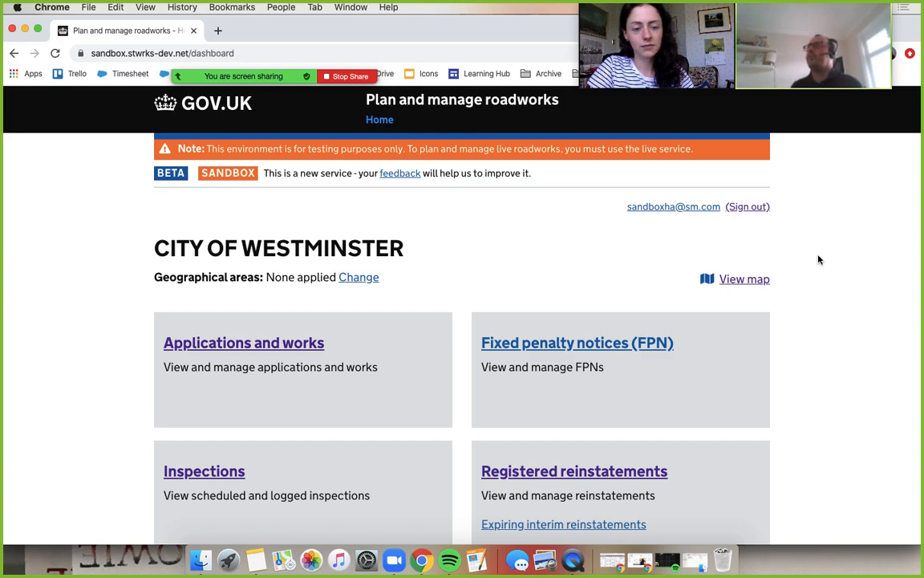
Open BT's minor works application at Bolney Gate, Regent's Park, from Applications and works and start issuing an FPN on it
left_click(262, 348)
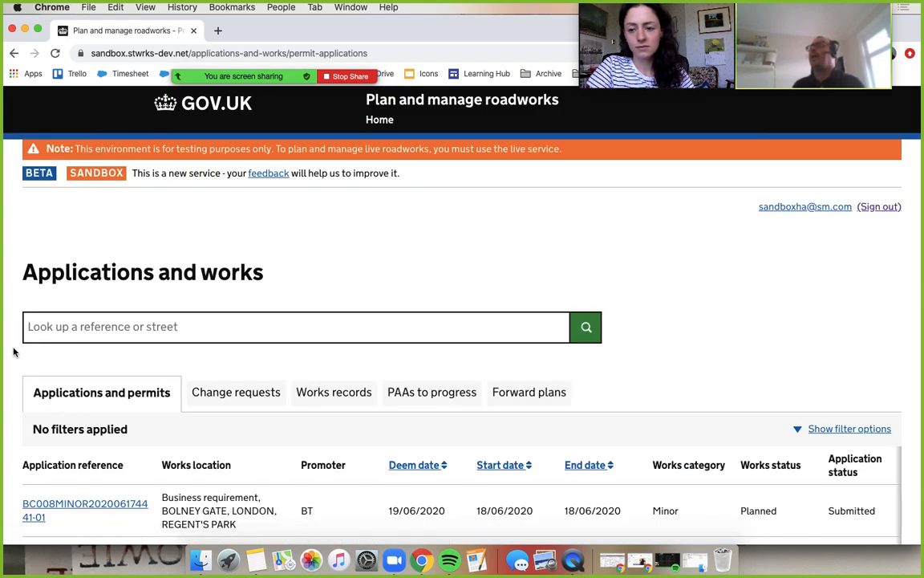
scroll(13, 351, "down", 5)
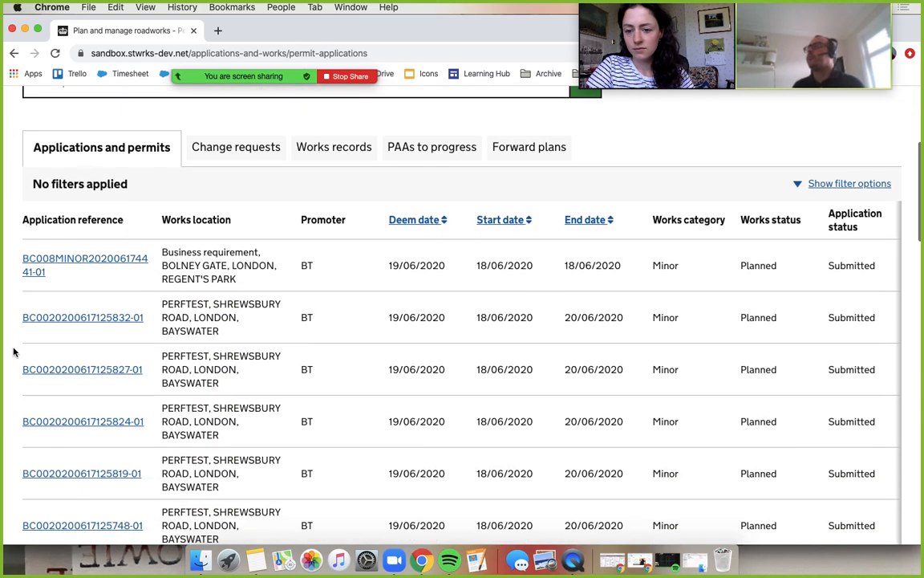
left_click(67, 258)
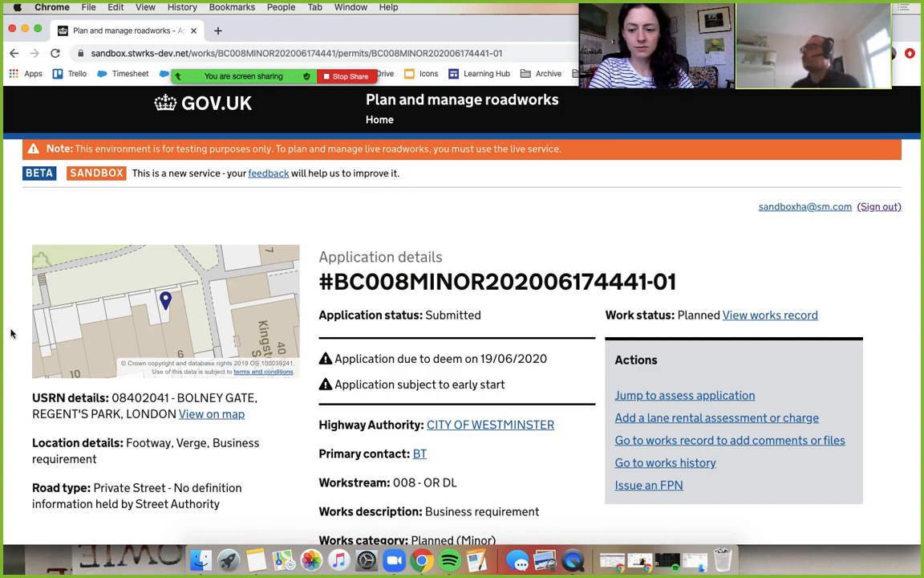
scroll(11, 333, "down", 1)
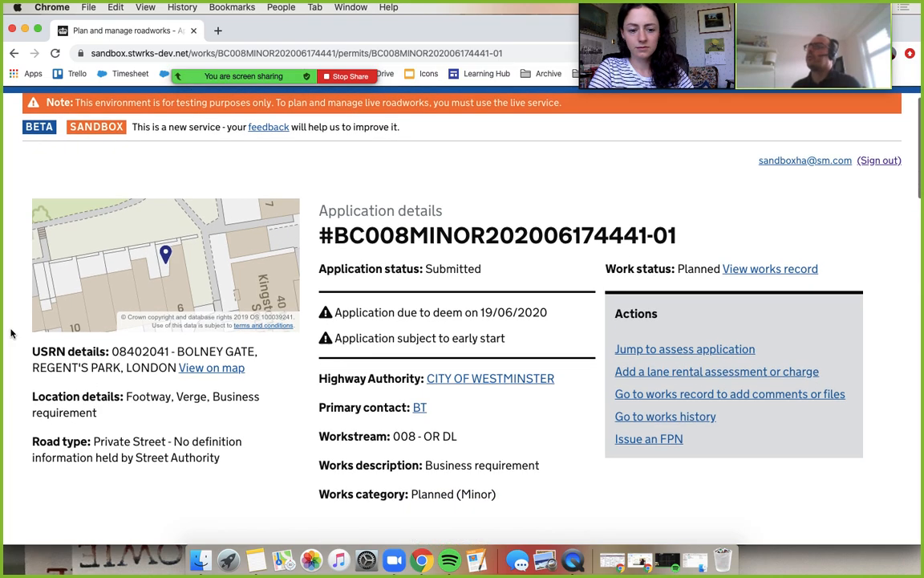
left_click(655, 443)
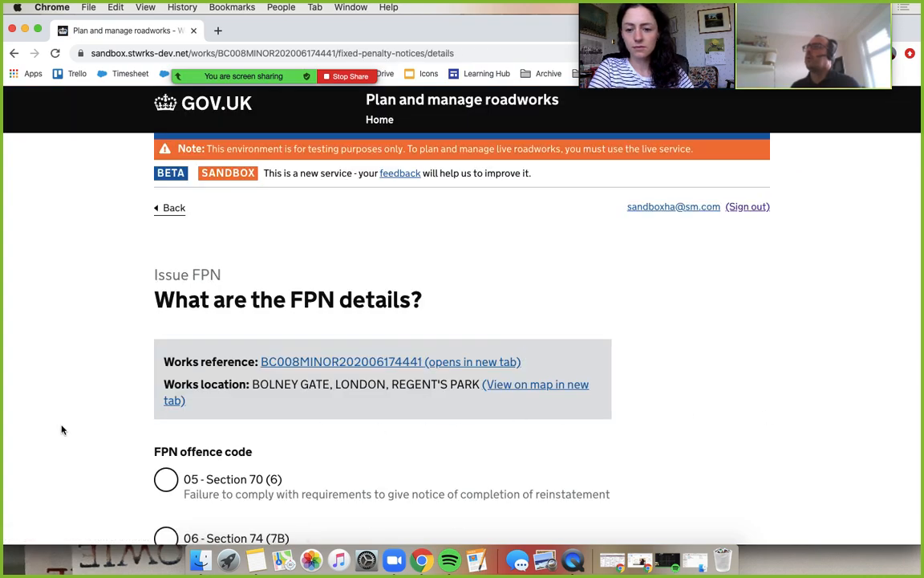
Choose 06 - Section 74 (7B) as the FPN offence code
scroll(61, 430, "down", 3)
scroll(62, 430, "down", 1)
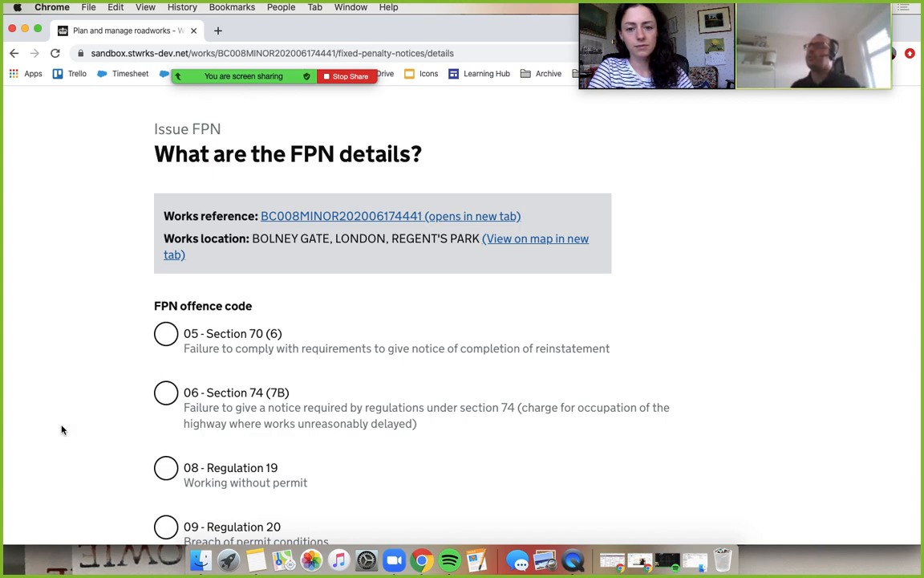
scroll(62, 429, "down", 1)
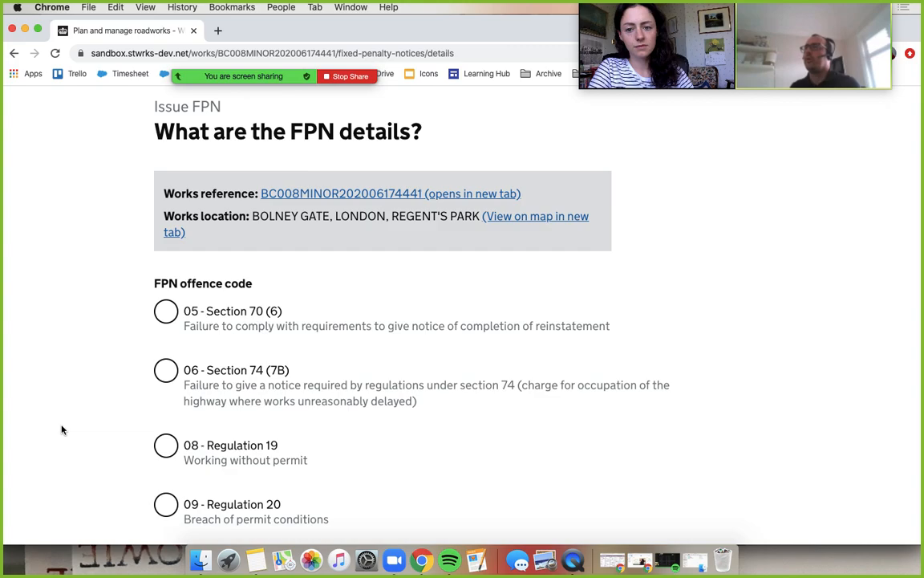
scroll(62, 430, "down", 2)
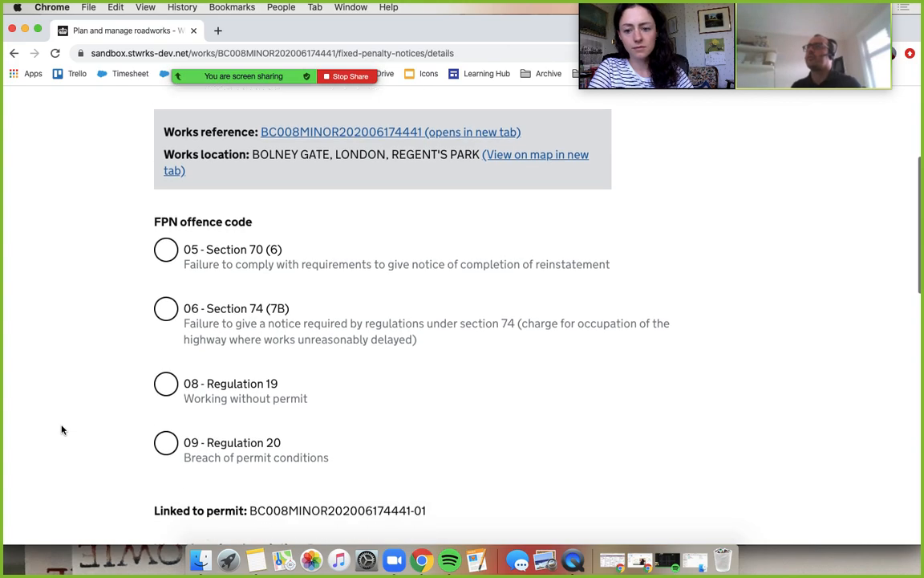
left_click(202, 329)
Set the offence date to 17 June 2020 using the date picker
scroll(89, 367, "down", 10)
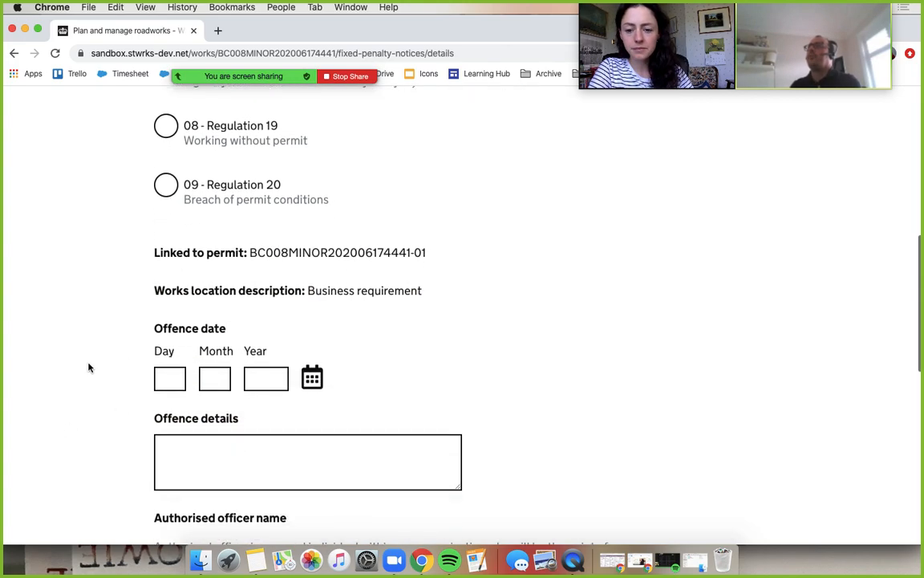
scroll(89, 367, "down", 2)
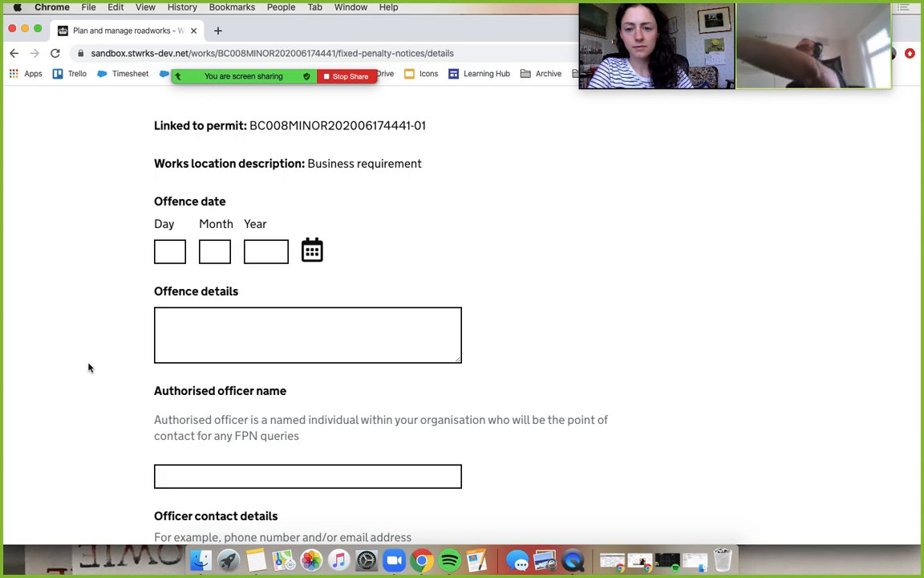
mouse_move(202, 73)
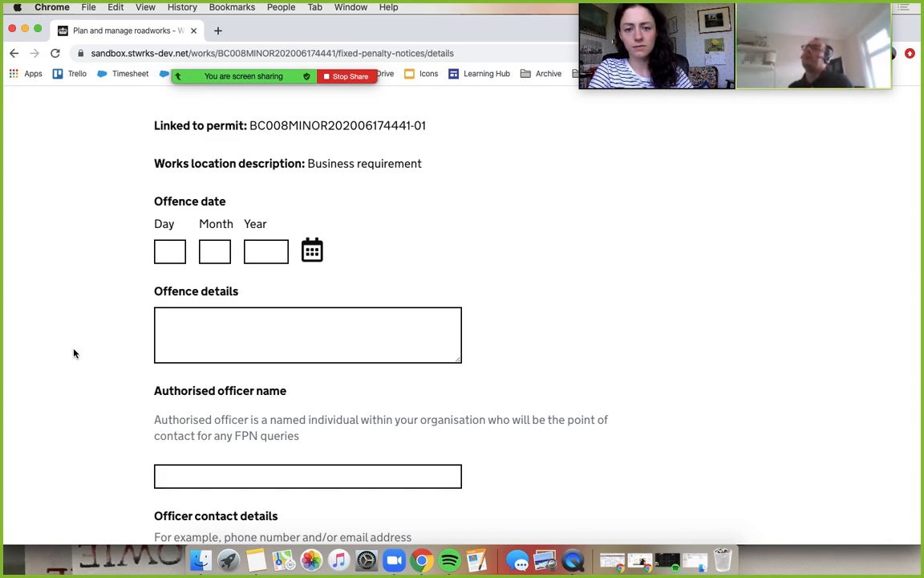
left_click(312, 251)
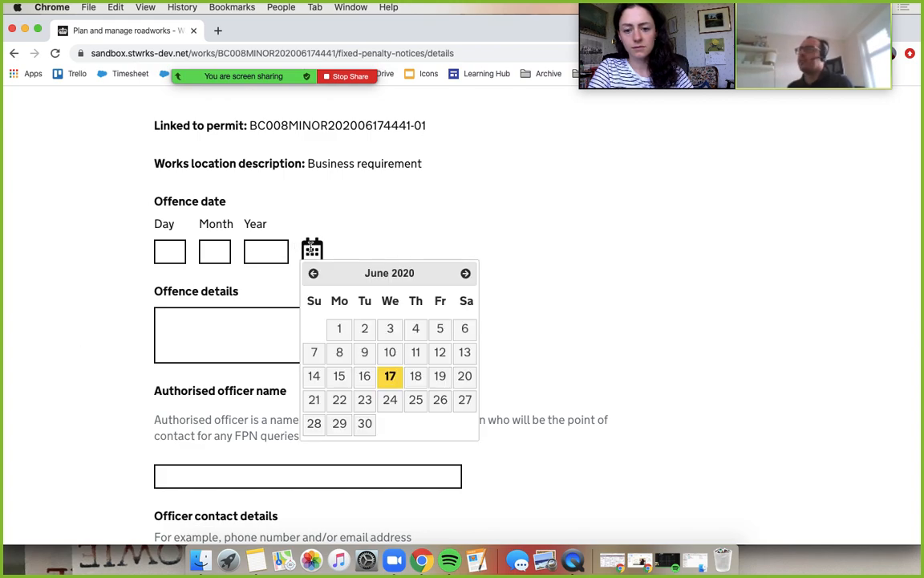
left_click(391, 377)
scroll(81, 387, "down", 2)
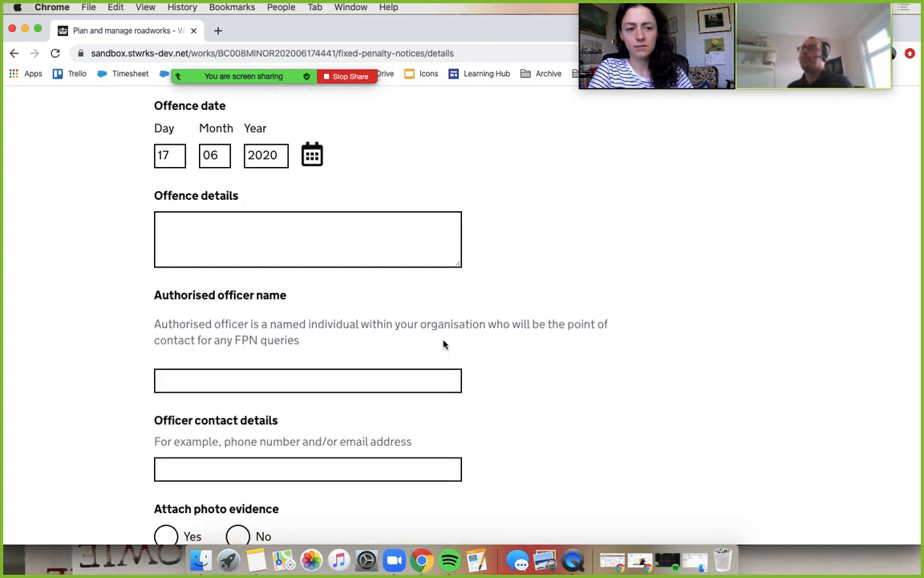
Fill in the offence details as "S74 (late works start)." with "Pay via cheque at council address." on a second line
left_click(372, 243)
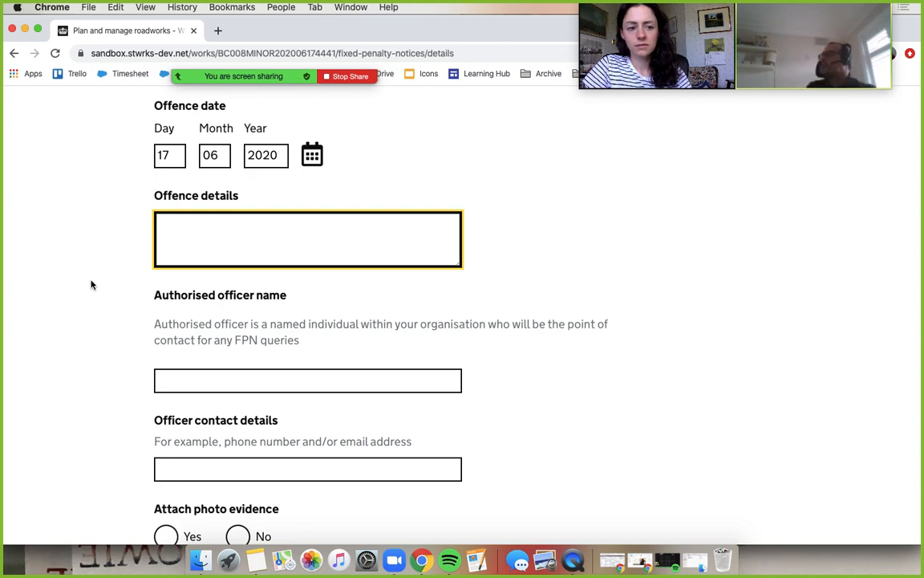
type("S7")
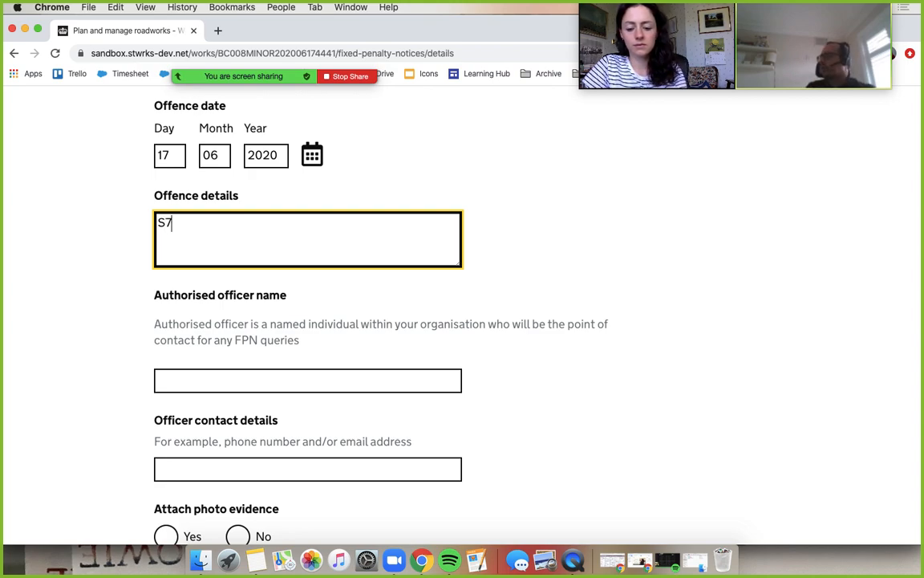
type("4 (late wo")
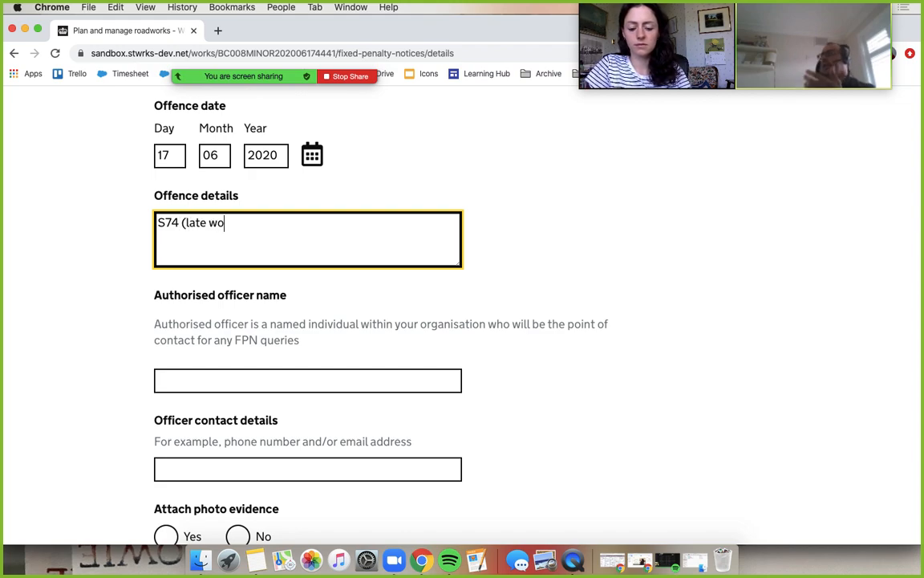
type("rks start)")
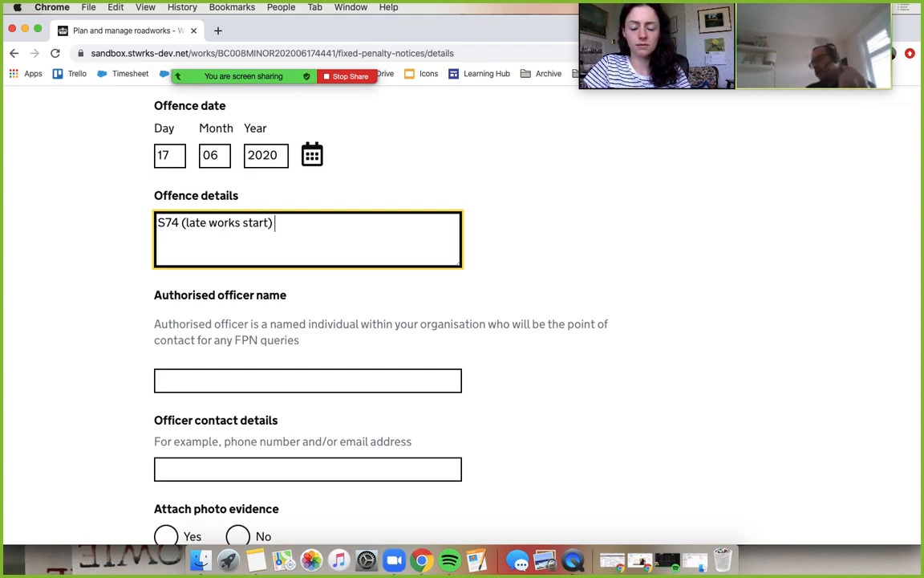
type(".")
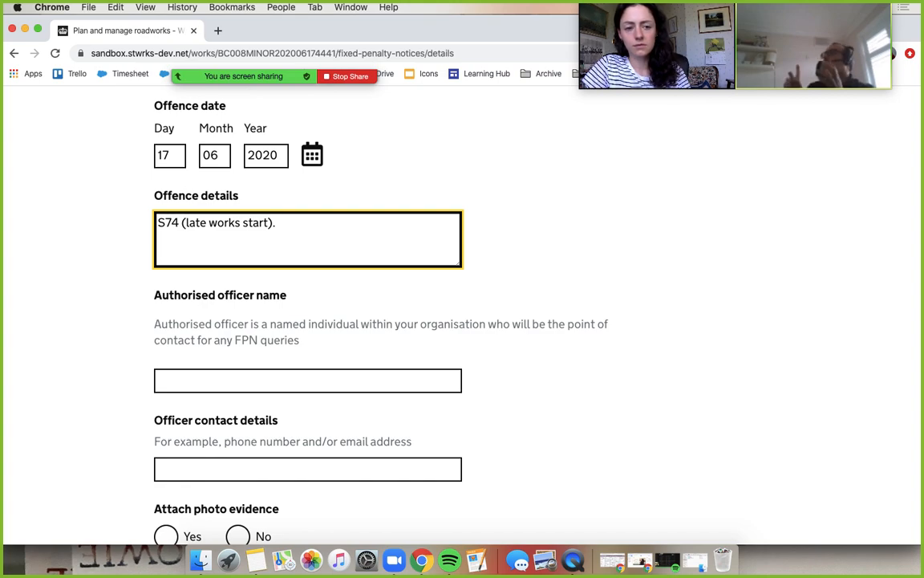
type("Pay via")
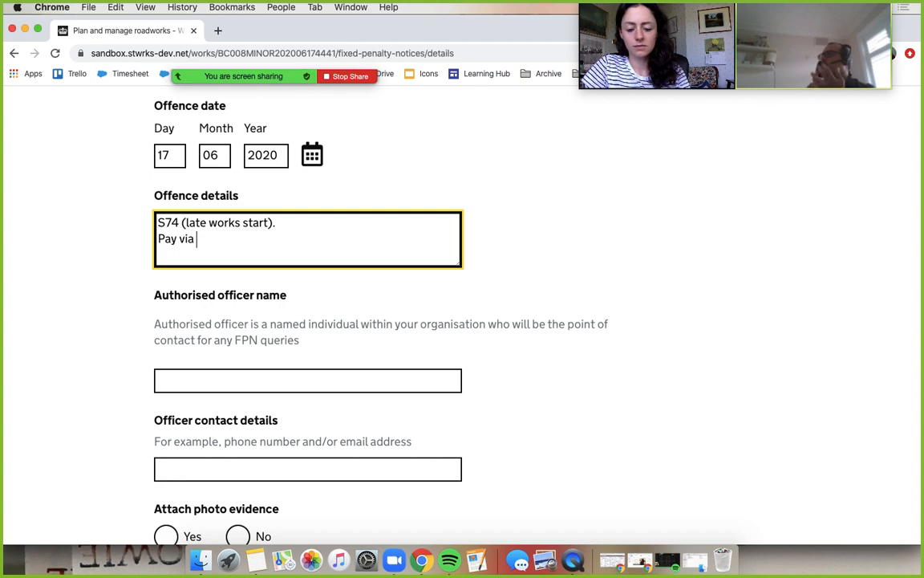
type("cheque")
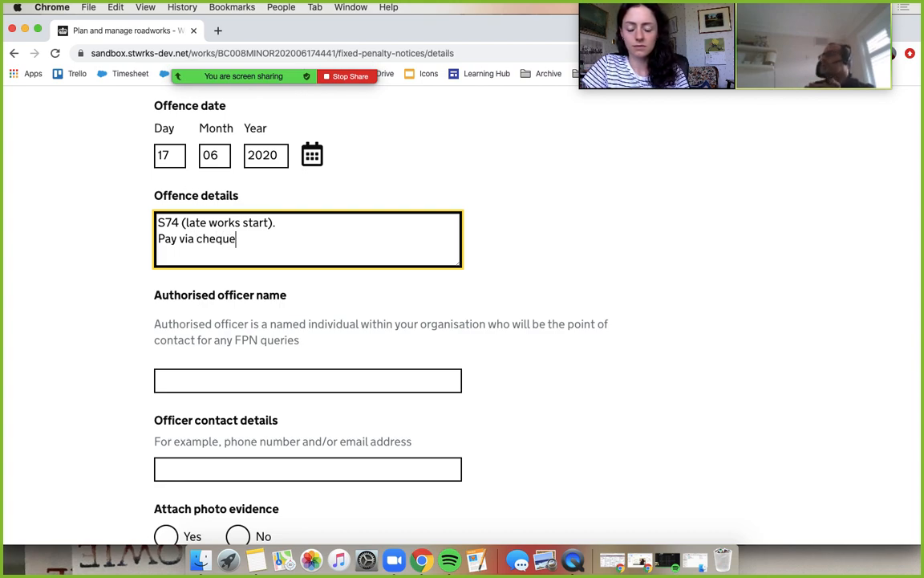
type(" at ")
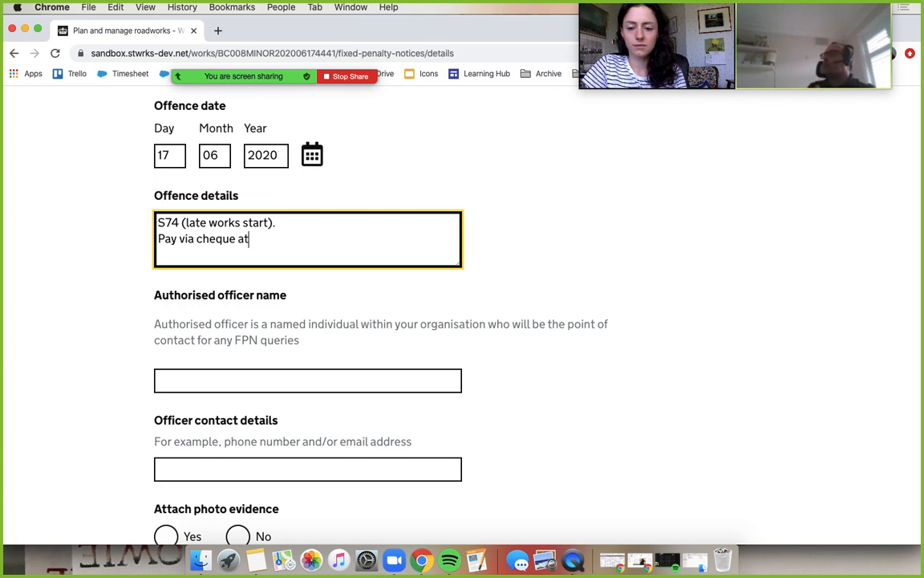
type("council address.")
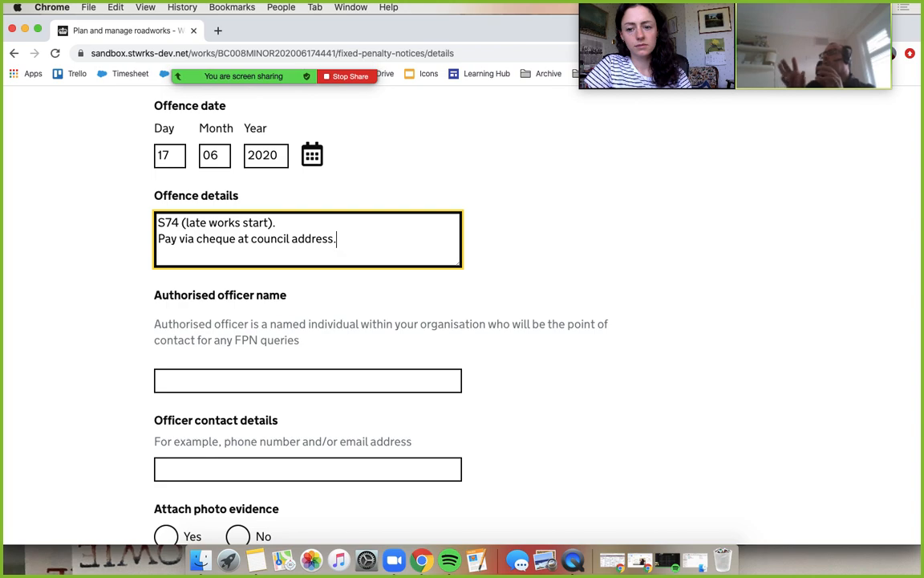
Enter the authorised officer's full name and e-mail address from the saved autofill suggestions
scroll(123, 361, "down", 3)
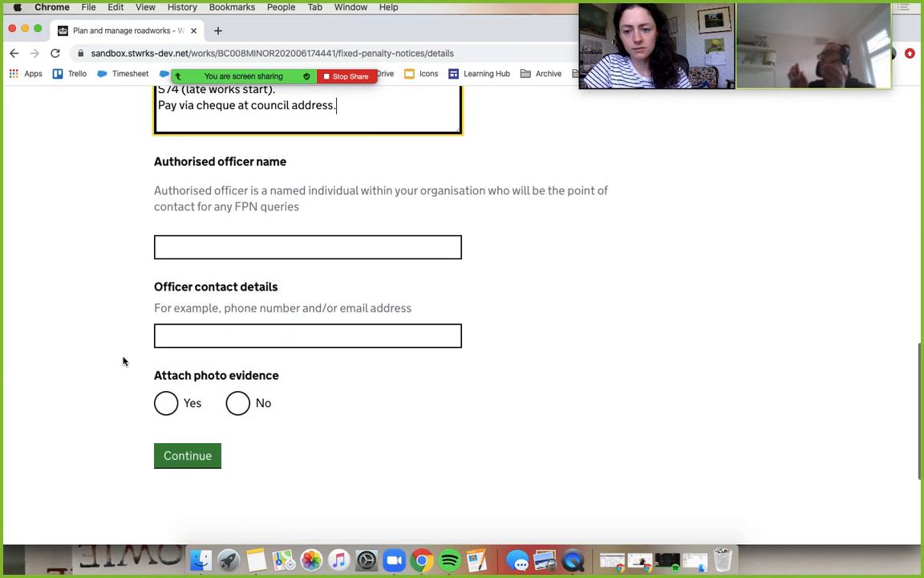
left_click(276, 245)
type("Paul")
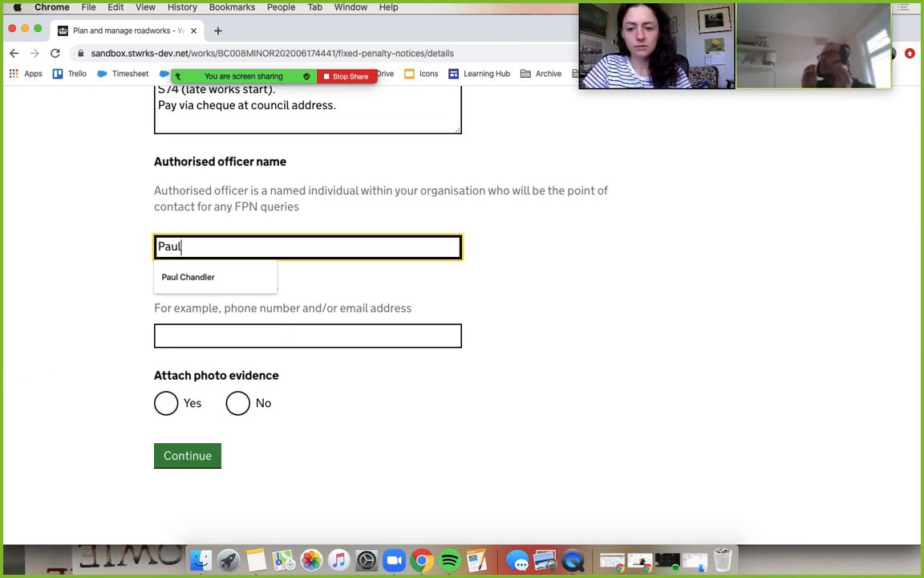
key("Down")
key("Return")
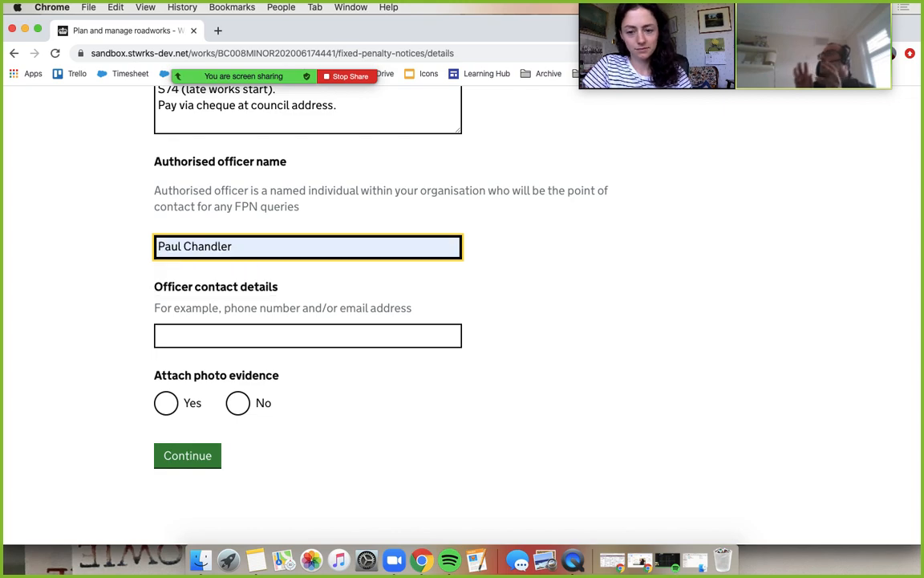
key("Tab")
scroll(36, 318, "down", 2)
type("paul")
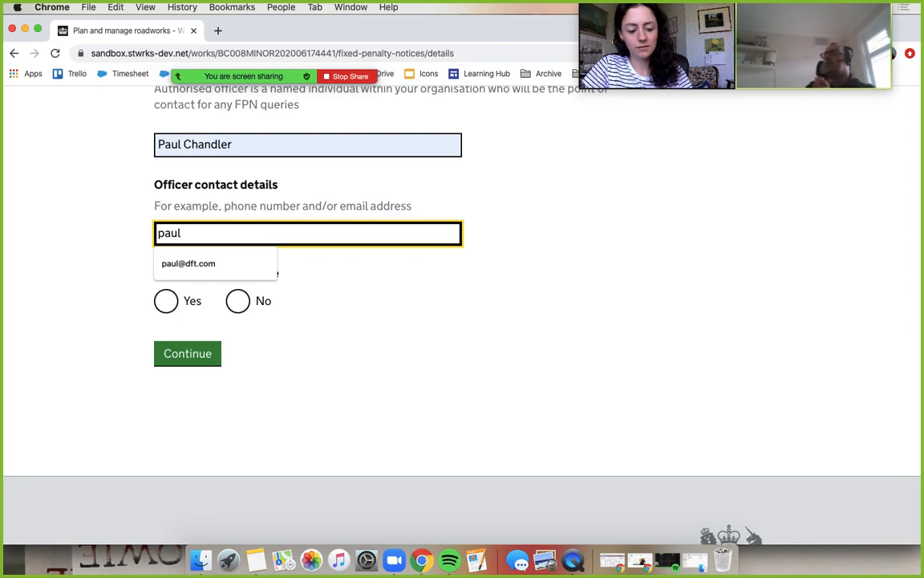
key("Down")
key("Return")
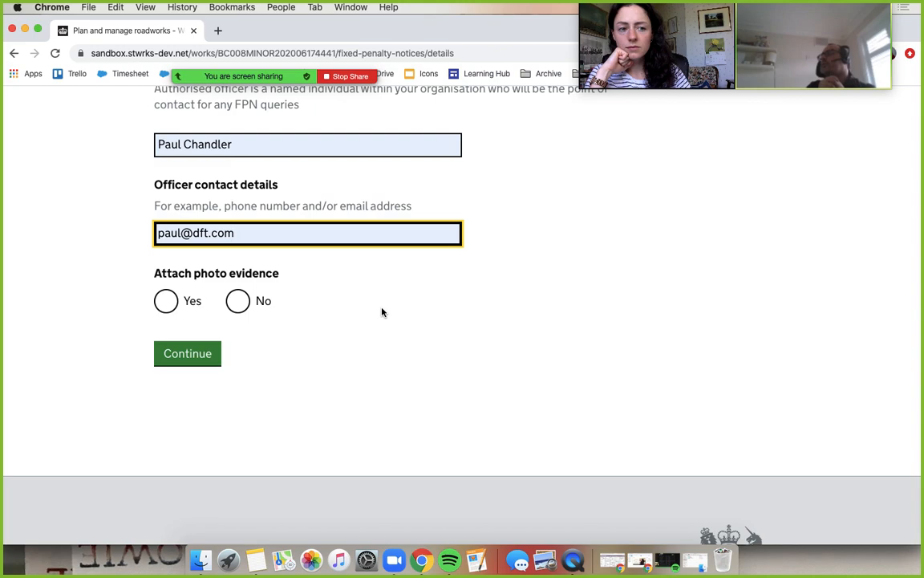
Attach Screenshot 2020-06-11 at 12.27.23.png from the Street Manager folder in Documents as photo evidence and proceed to the FPN review
left_click(164, 301)
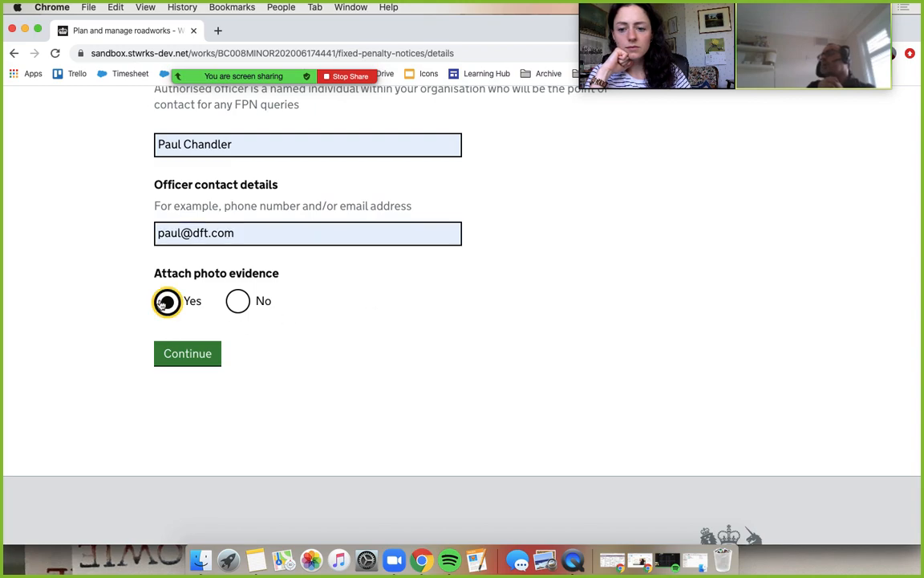
left_click(189, 360)
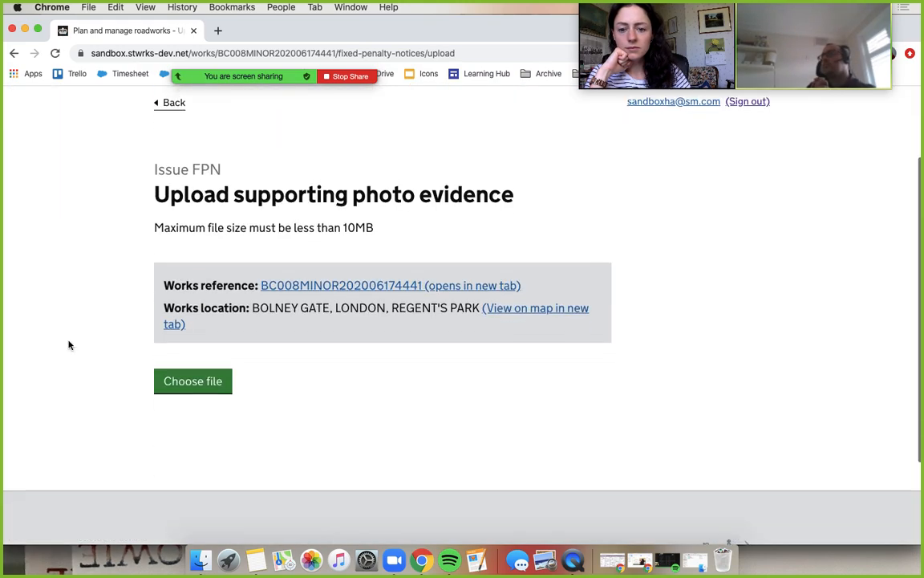
left_click(175, 378)
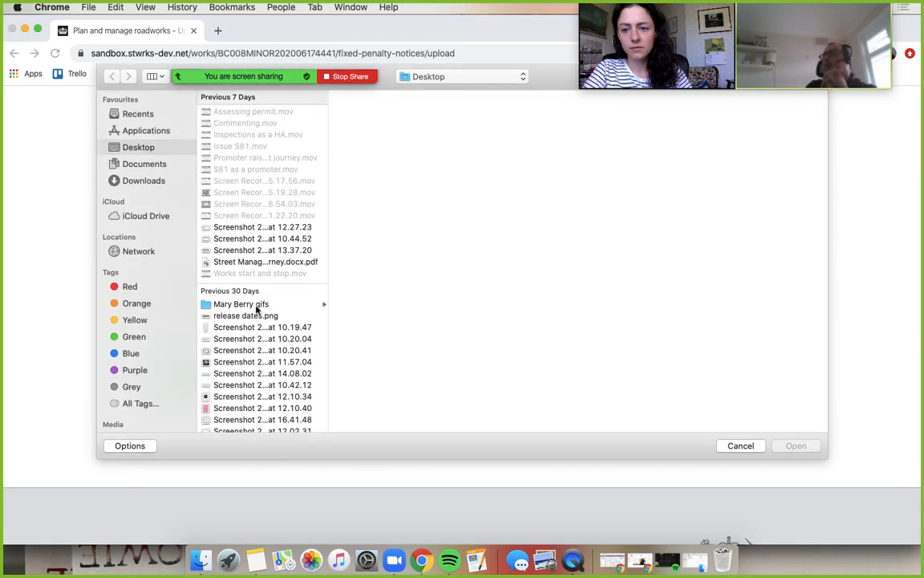
left_click(146, 164)
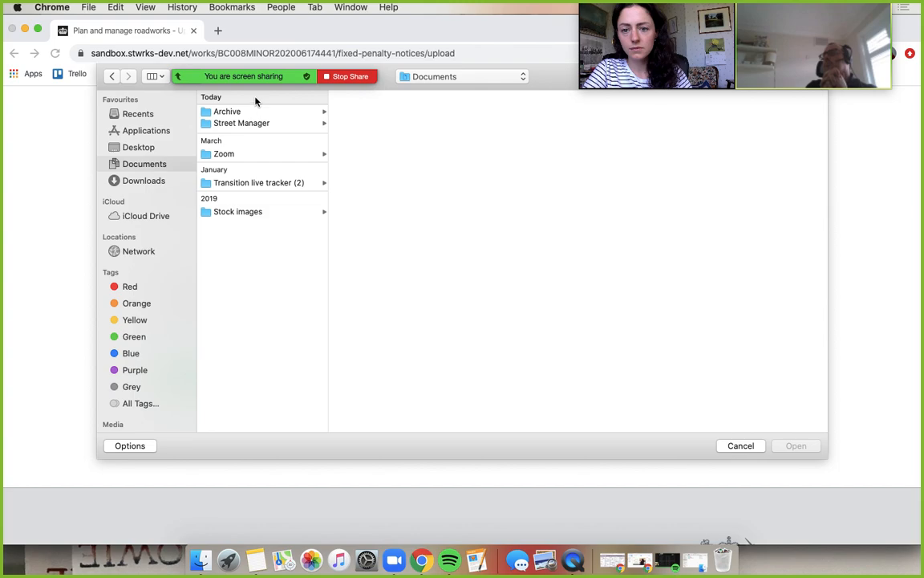
left_click(265, 124)
left_click(374, 112)
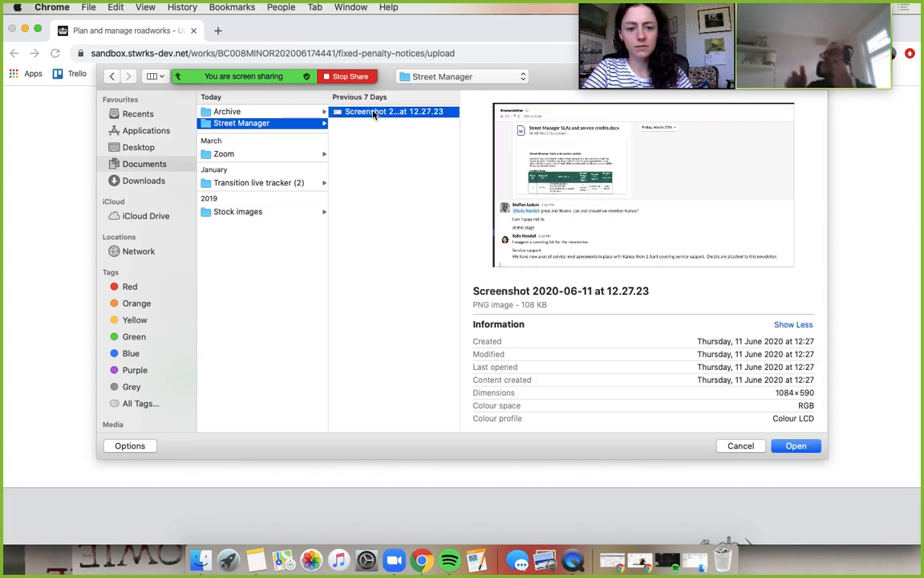
double_click(374, 113)
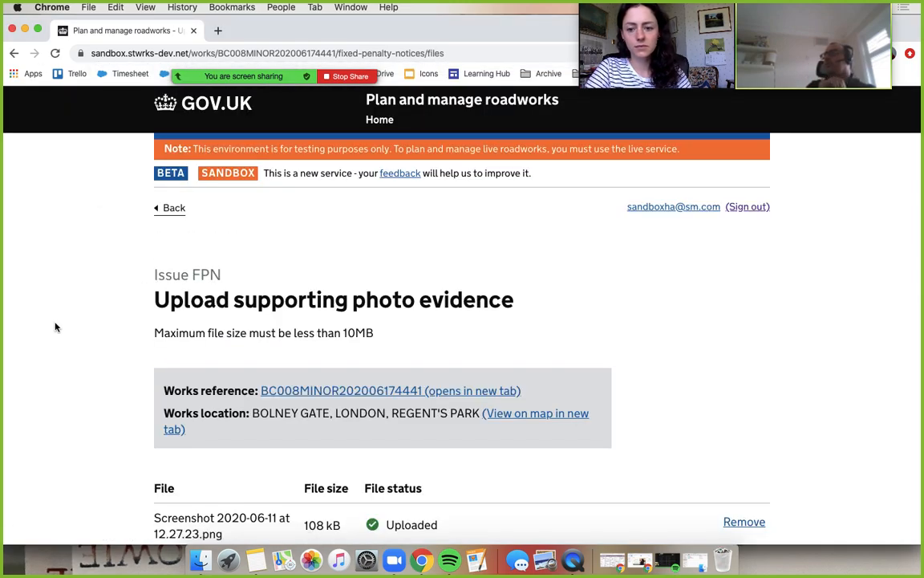
scroll(55, 326, "down", 5)
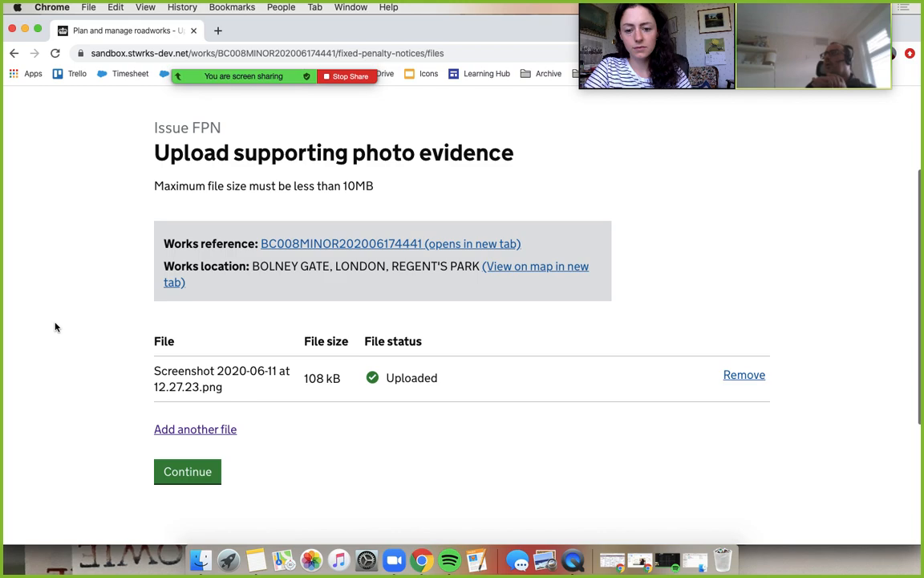
left_click(215, 476)
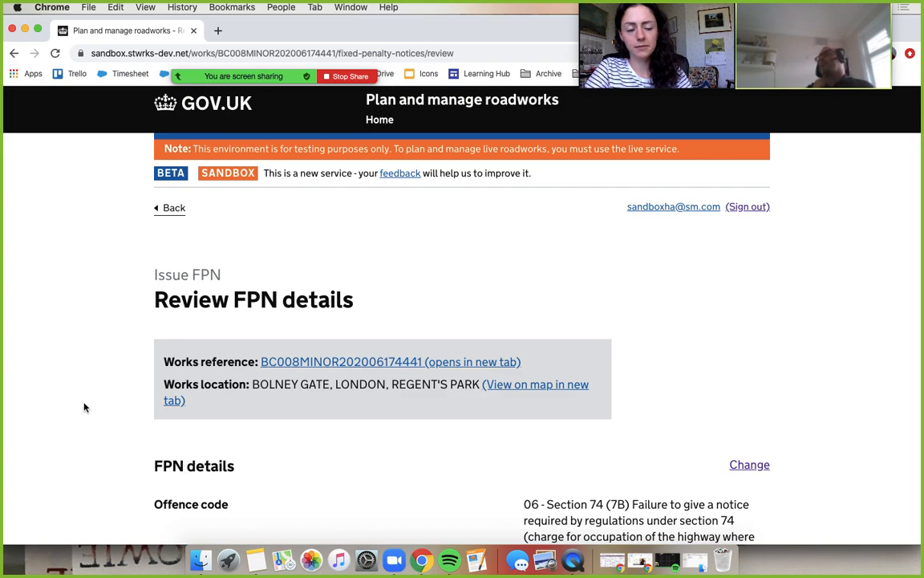
Review the entered FPN details, photo evidence and related information, and issue the FPN
scroll(85, 407, "down", 2)
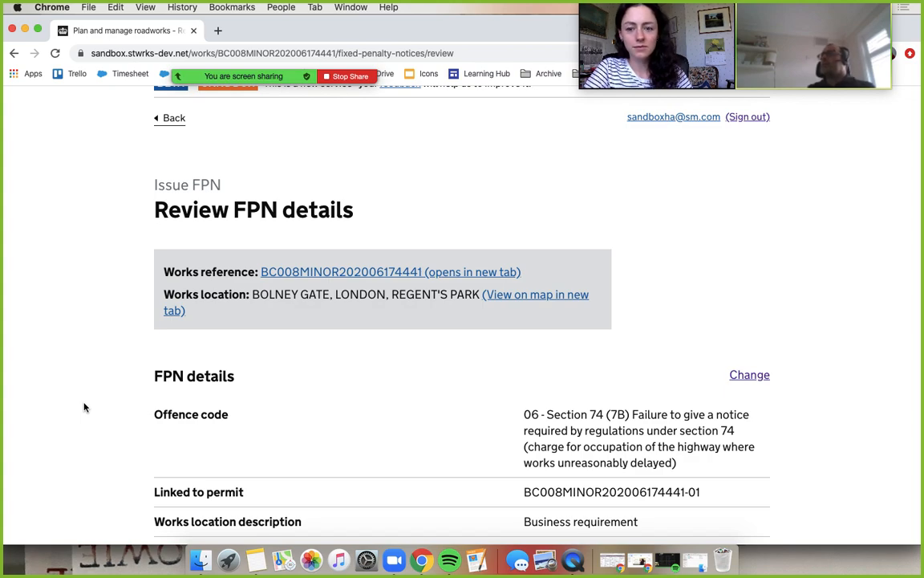
scroll(84, 407, "down", 5)
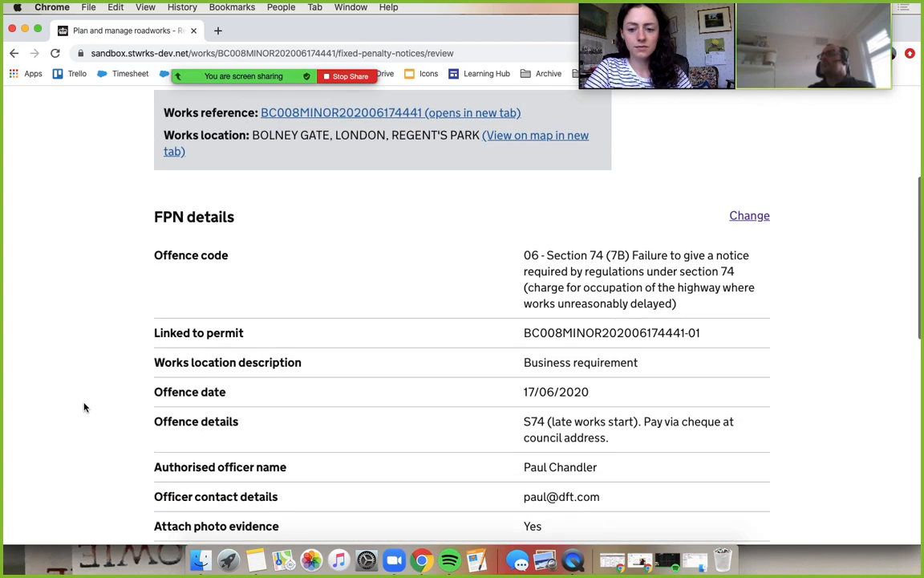
scroll(85, 407, "down", 4)
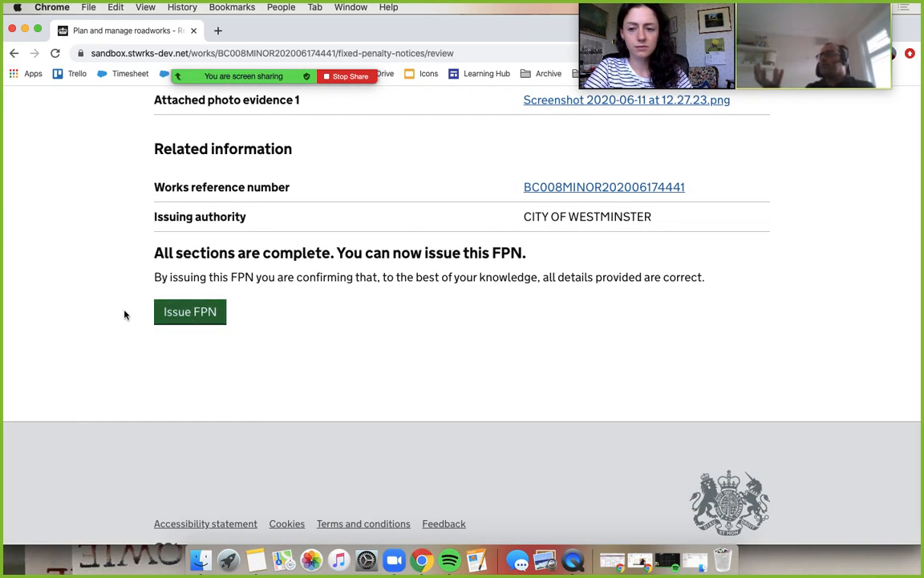
scroll(51, 303, "up", 2)
scroll(51, 303, "up", 3)
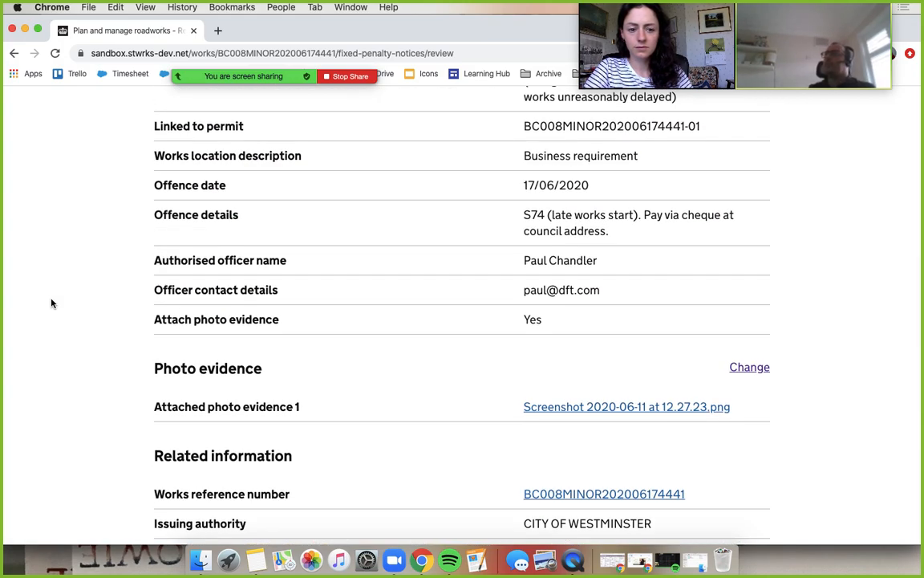
scroll(52, 303, "down", 3)
left_click(199, 463)
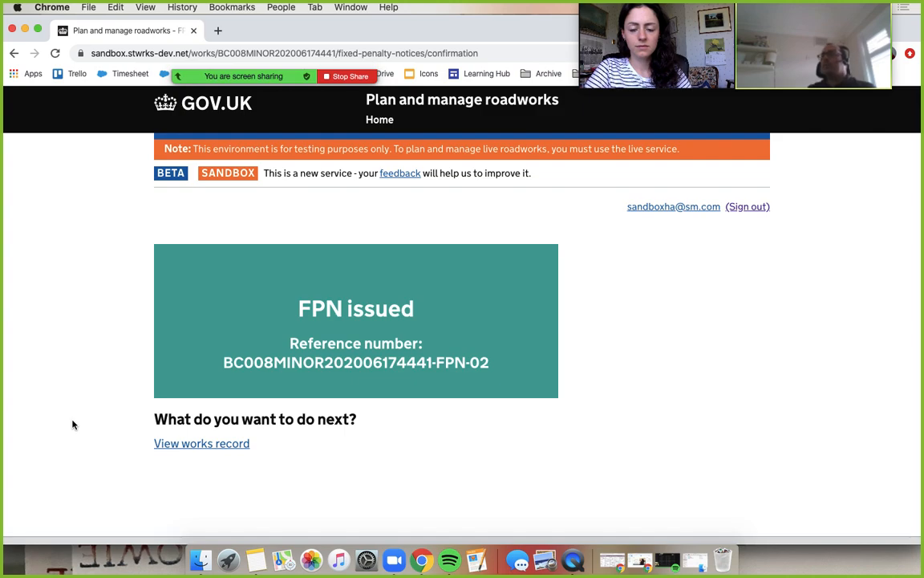
Open the works record from the FPN confirmation and examine its works history, applications and fixed penalty notices
left_click(215, 446)
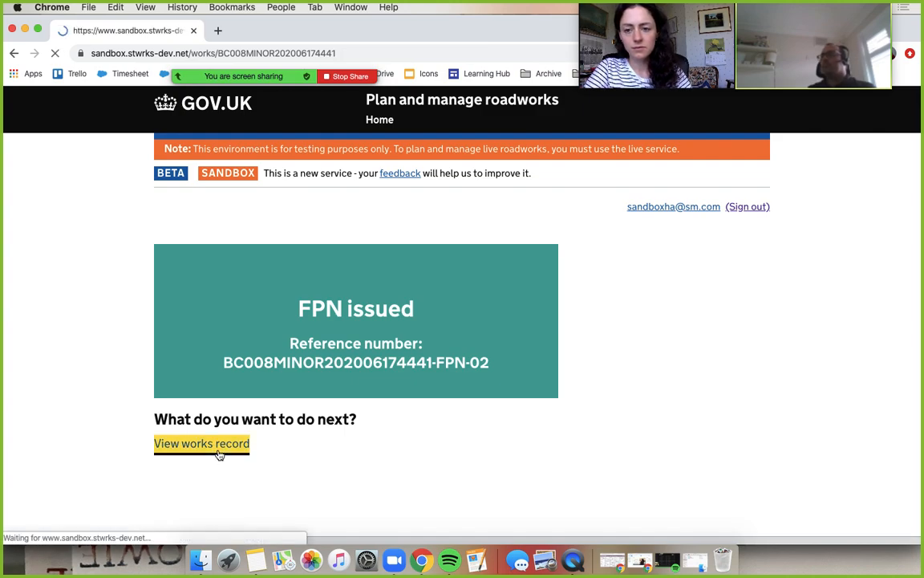
scroll(74, 460, "down", 10)
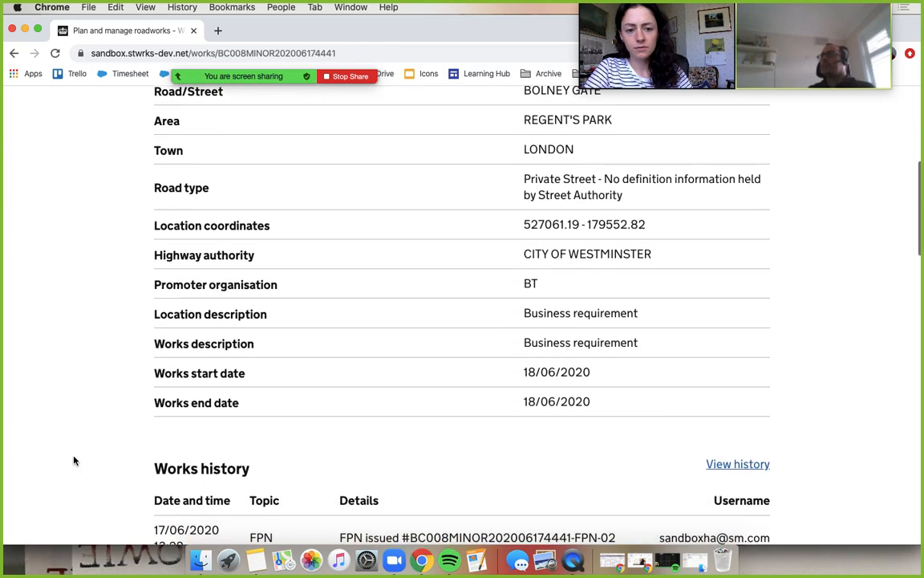
scroll(74, 460, "down", 8)
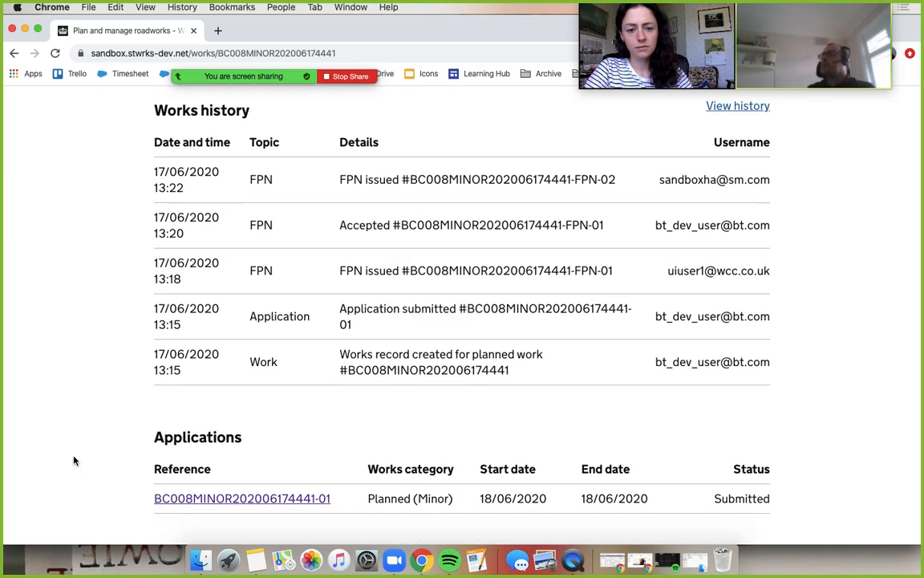
scroll(73, 461, "down", 5)
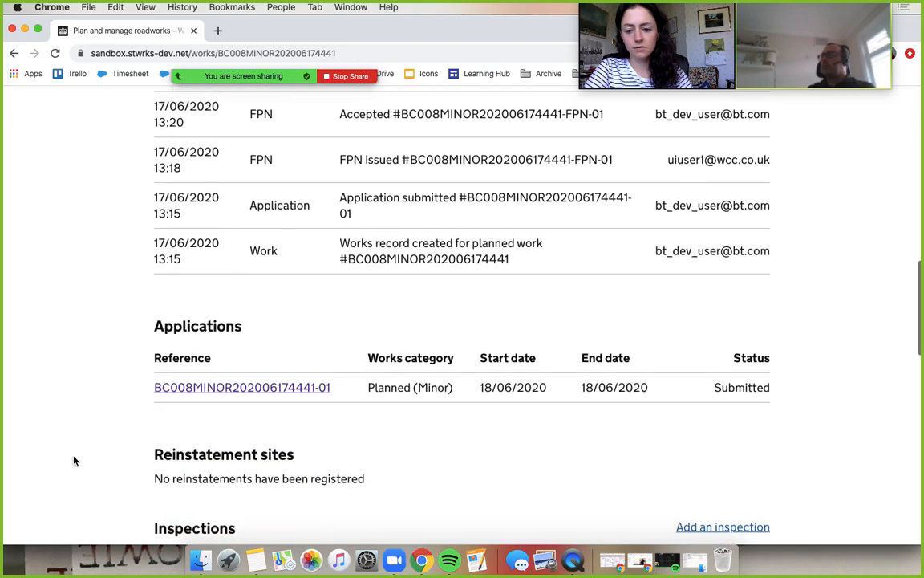
scroll(74, 460, "down", 5)
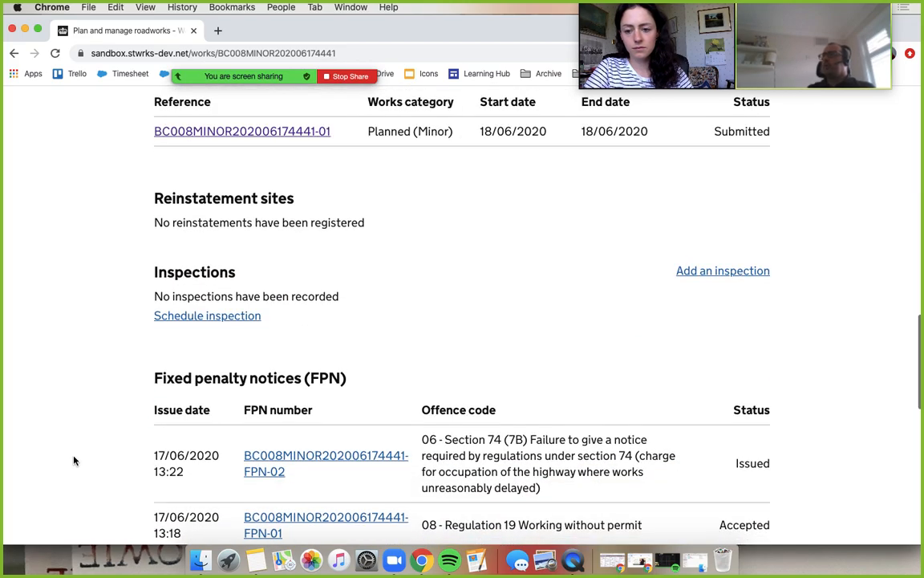
scroll(73, 460, "down", 3)
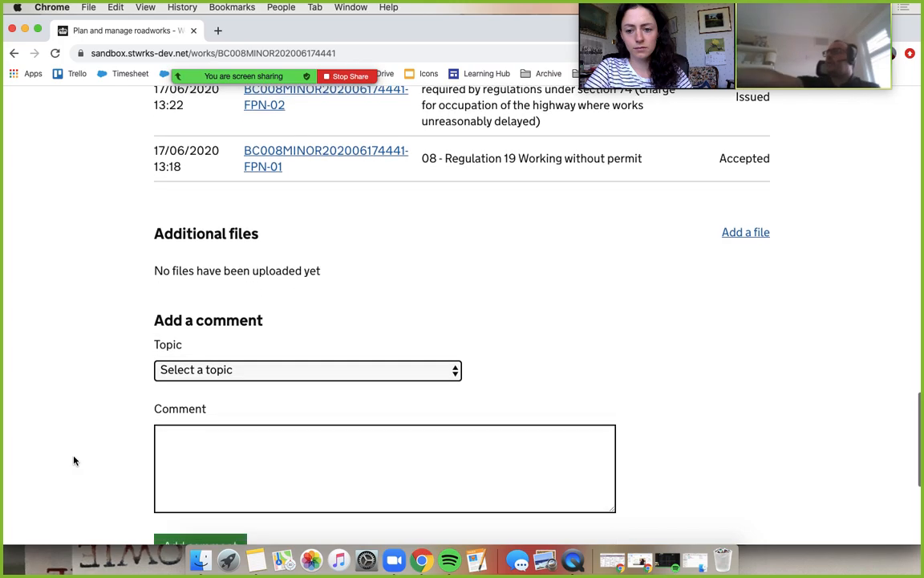
scroll(74, 461, "up", 4)
scroll(74, 460, "up", 3)
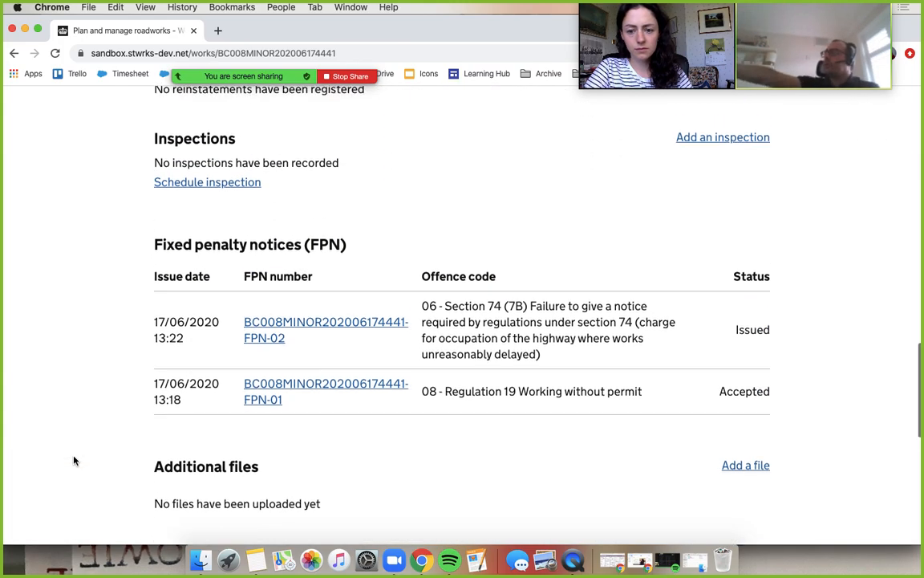
scroll(74, 460, "up", 5)
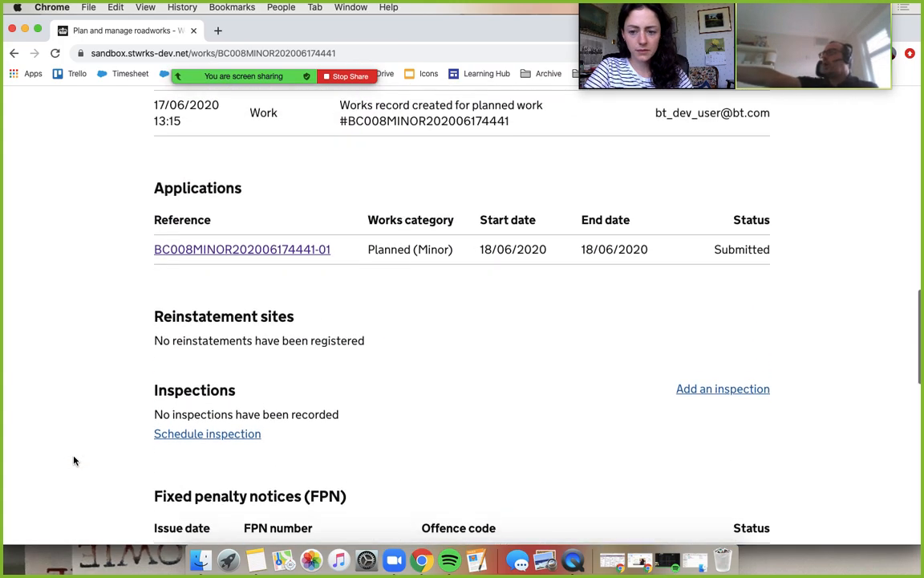
scroll(74, 460, "up", 1)
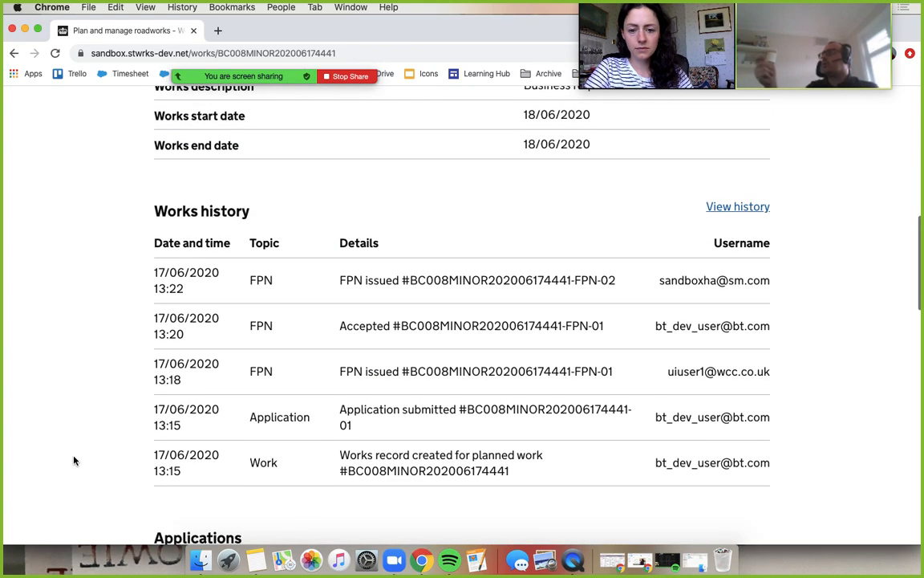
scroll(74, 460, "up", 1)
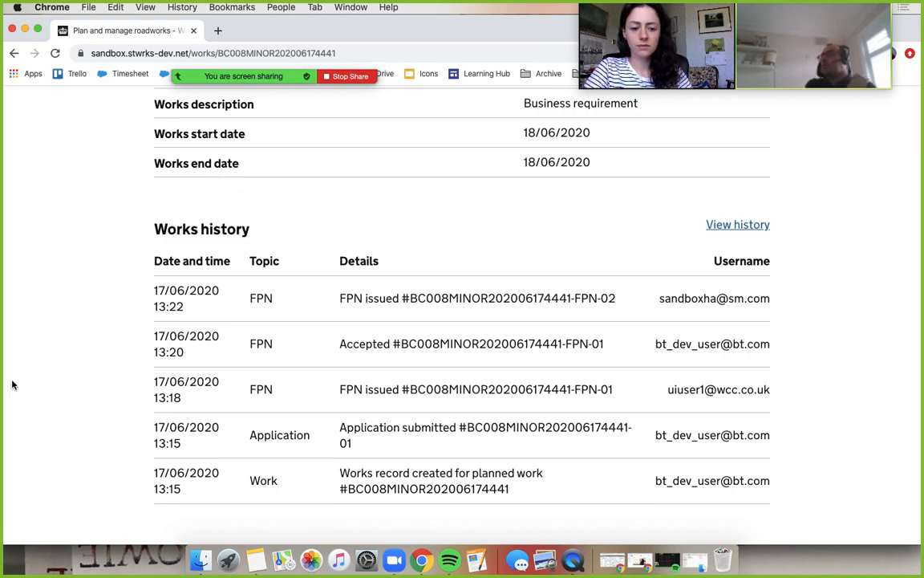
Examine the works record's inspections, fixed penalty notices, additional files and comment sections
scroll(12, 385, "down", 5)
scroll(12, 385, "down", 4)
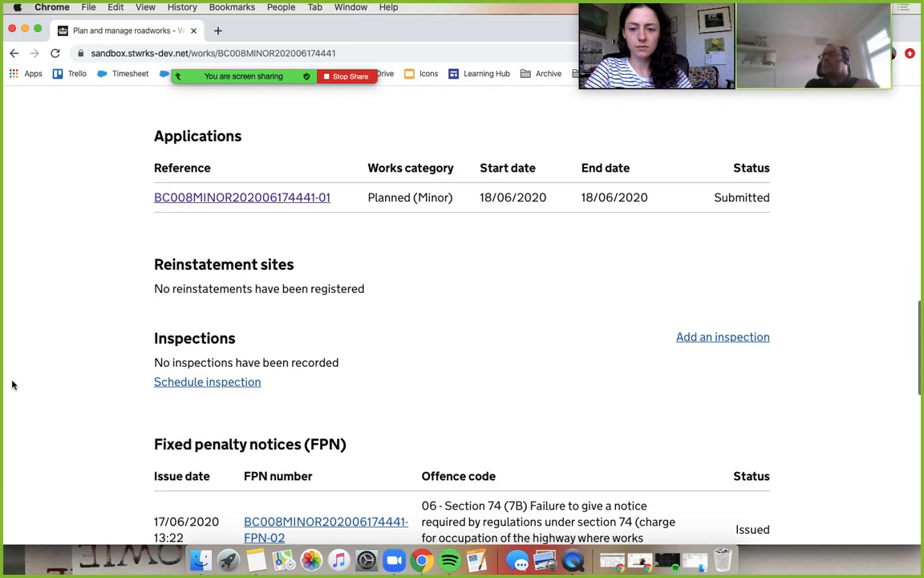
scroll(12, 385, "down", 2)
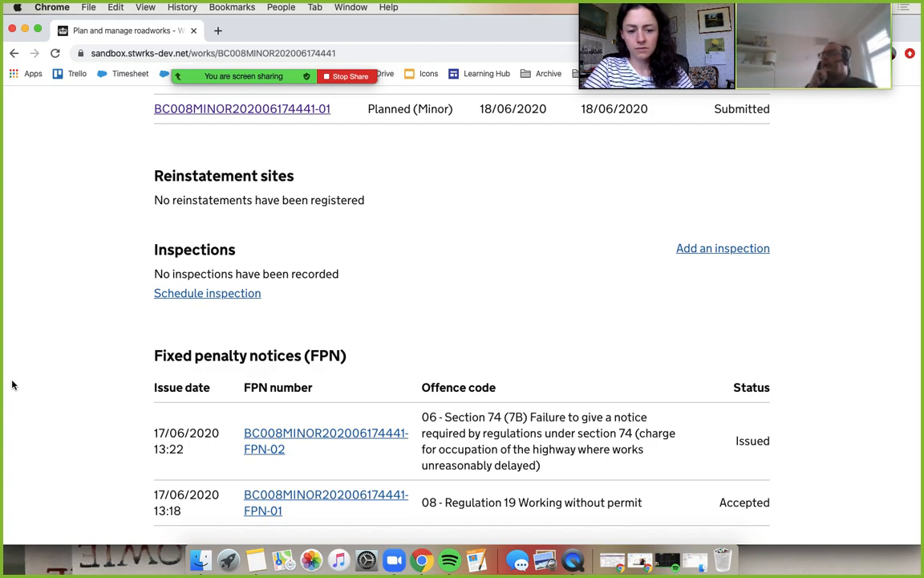
scroll(12, 385, "down", 6)
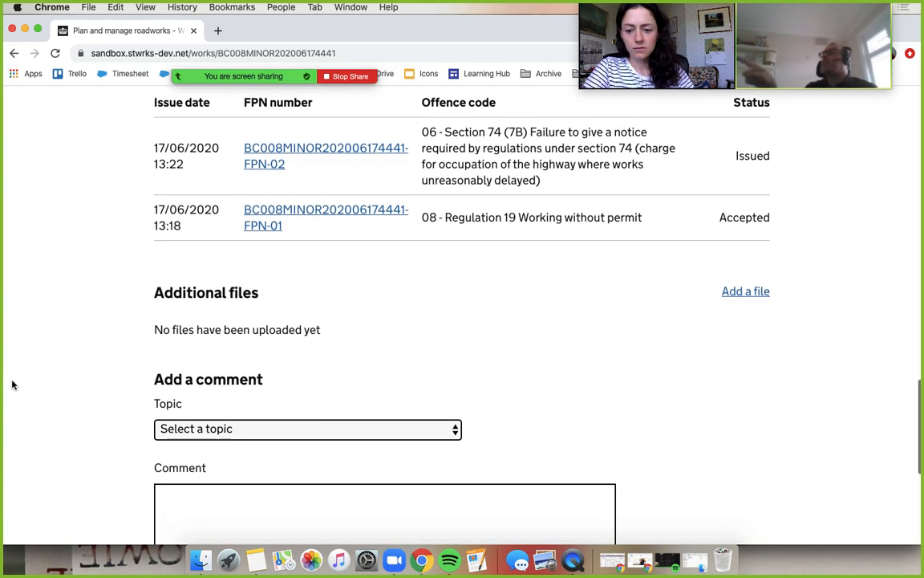
scroll(12, 385, "down", 2)
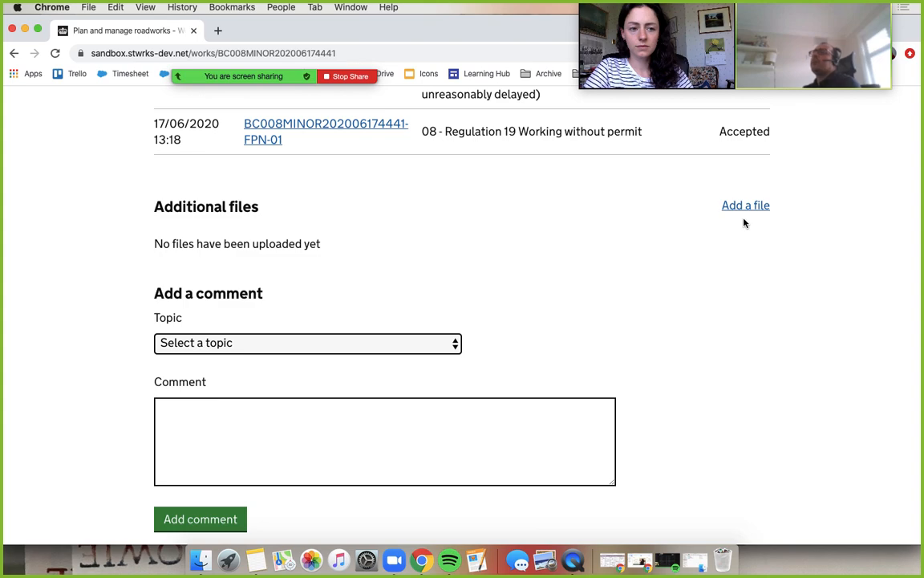
scroll(744, 223, "down", 2)
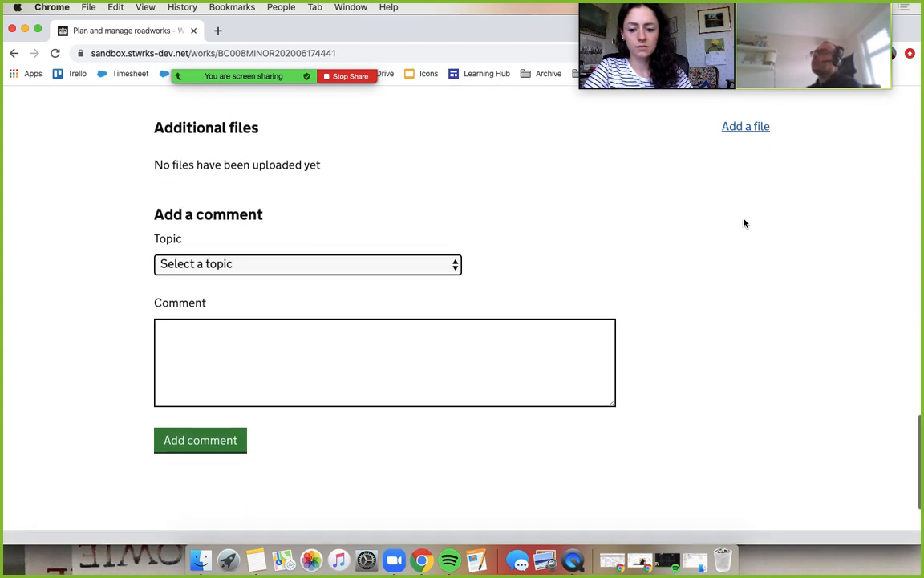
scroll(743, 223, "up", 6)
scroll(744, 223, "up", 3)
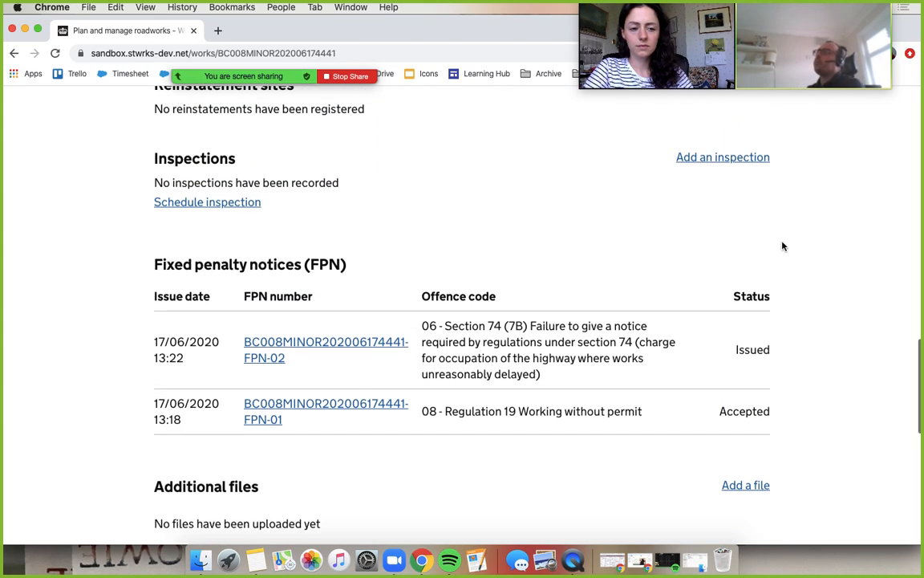